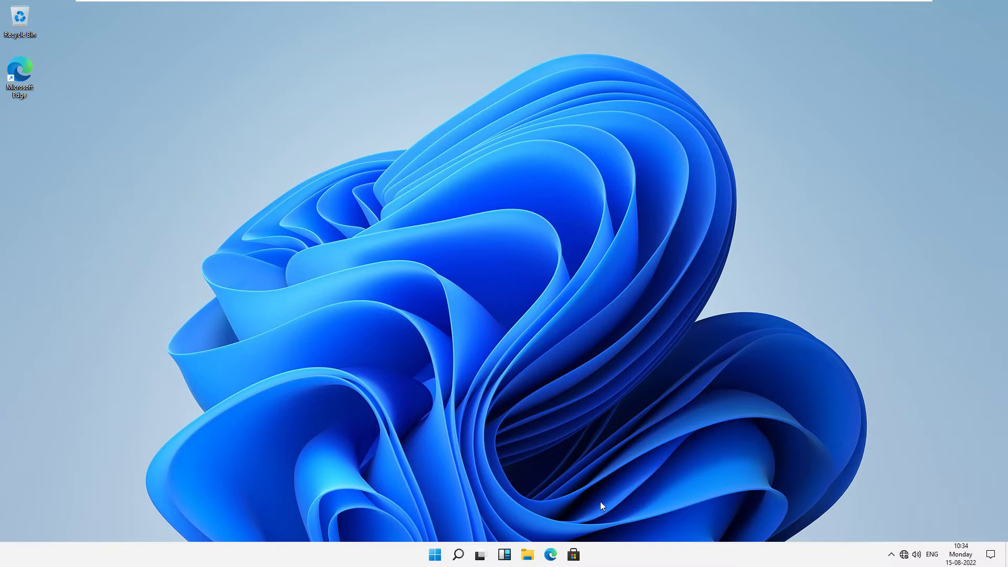
Open File Explorer and go to This PC to see the drives.
{"action": "right_click", "coordinate": [469, 322]}
{"action": "left_click", "coordinate": [504, 316]}
{"action": "key", "text": "super+e"}
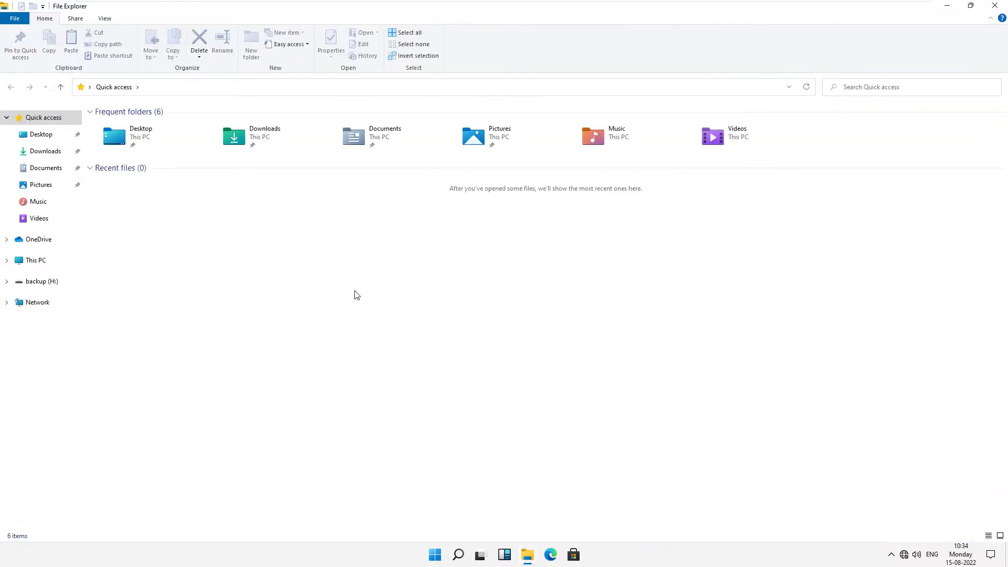
{"action": "left_click", "coordinate": [41, 262]}
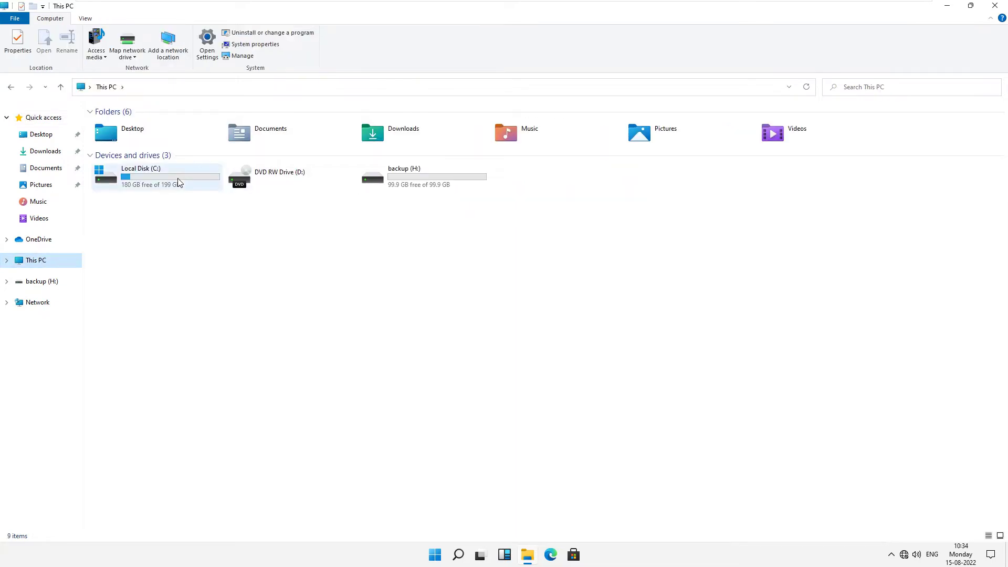
Open the backup (H:) drive to confirm it is empty, then return to This PC.
{"action": "left_click", "coordinate": [194, 176]}
{"action": "left_click", "coordinate": [394, 179]}
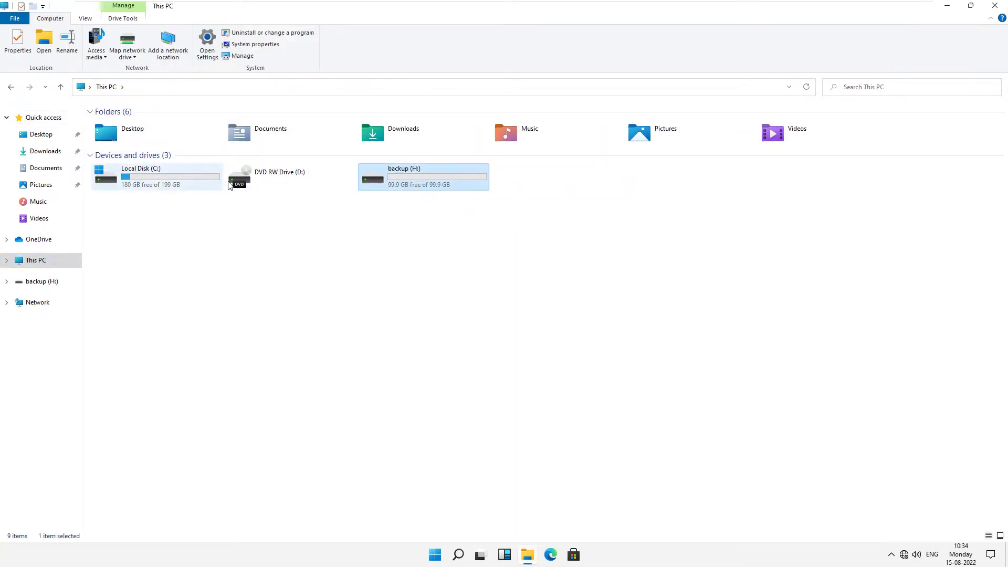
{"action": "double_click", "coordinate": [395, 178]}
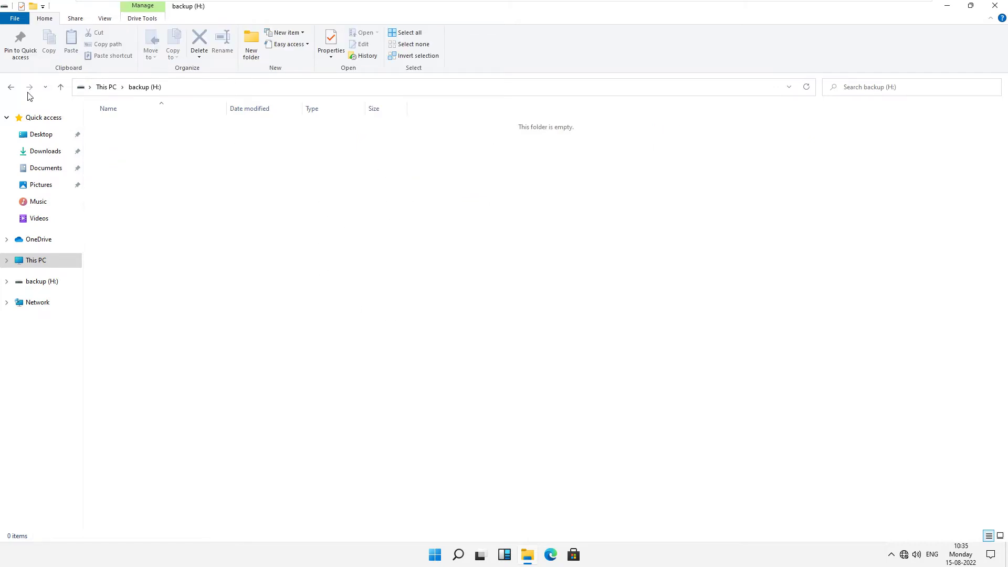
{"action": "left_click", "coordinate": [11, 87]}
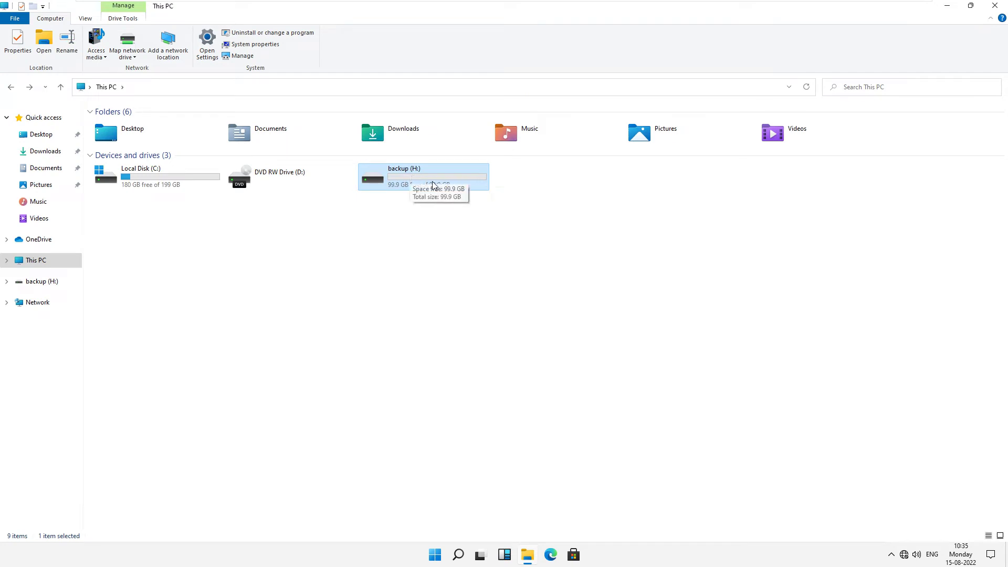
Turn on BitLocker for backup (H:) with password unlock and enter a first, too-short password.
{"action": "right_click", "coordinate": [433, 185]}
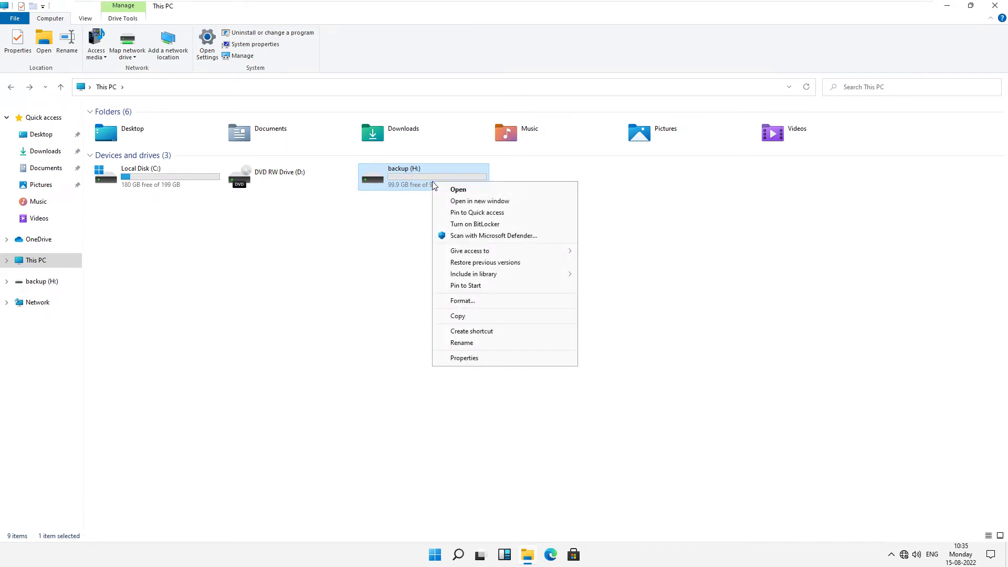
{"action": "left_click", "coordinate": [490, 224]}
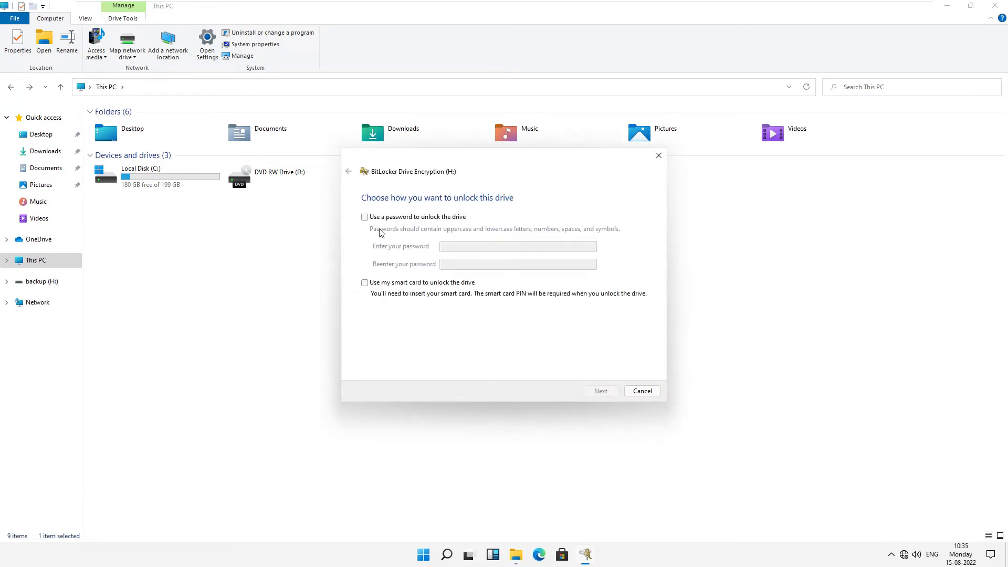
{"action": "left_click", "coordinate": [364, 220]}
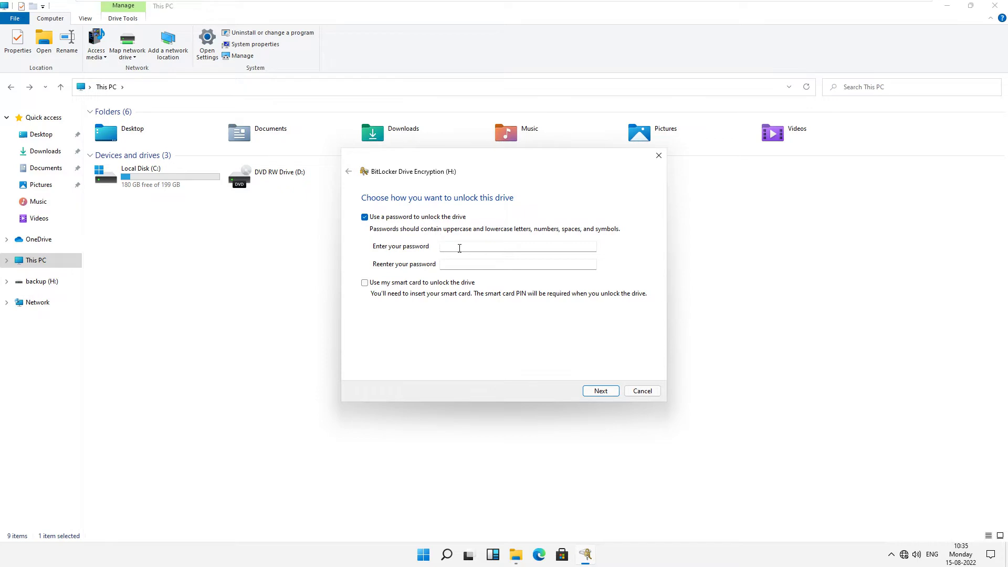
{"action": "left_click", "coordinate": [460, 247]}
{"action": "type", "text": "1234"}
{"action": "key", "text": "BackSpace"}
{"action": "key", "text": "BackSpace"}
{"action": "key", "text": "BackSpace"}
{"action": "key", "text": "BackSpace"}
{"action": "type", "text": "1234567"}
{"action": "key", "text": "Tab"}
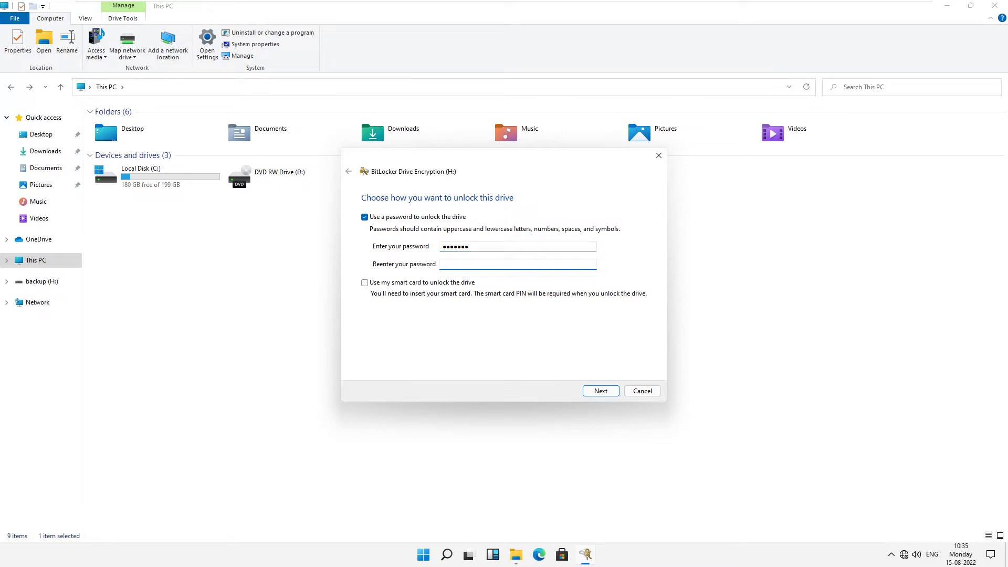
{"action": "type", "text": "1234567"}
{"action": "left_click", "coordinate": [602, 393]}
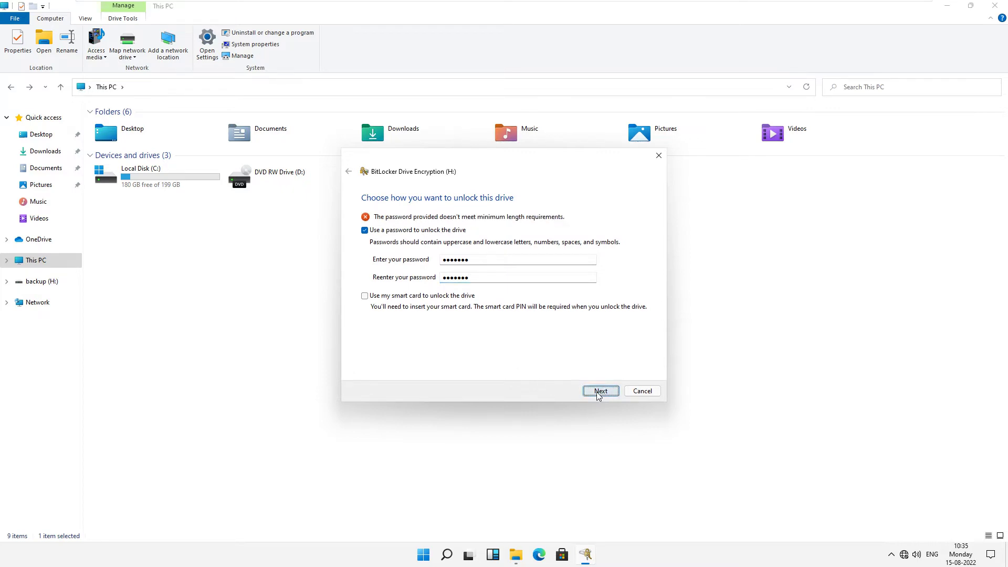
Replace it with a longer 14-character password and retype it in the confirmation box.
{"action": "double_click", "coordinate": [476, 260]}
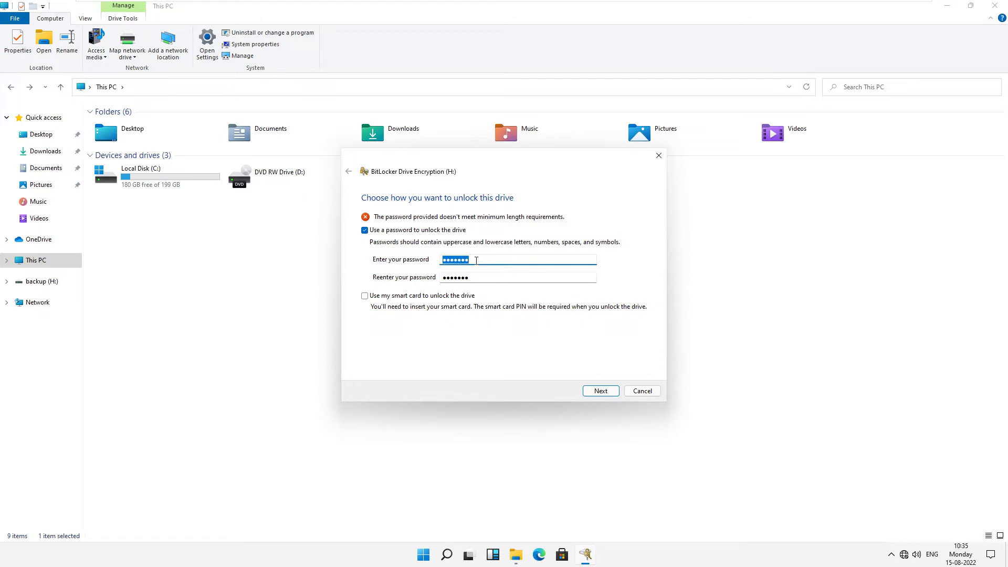
{"action": "key", "text": "shift+Left"}
{"action": "left_click", "coordinate": [476, 260]}
{"action": "key", "text": "BackSpace"}
{"action": "key", "text": "BackSpace"}
{"action": "key", "text": "BackSpace"}
{"action": "key", "text": "BackSpace"}
{"action": "key", "text": "BackSpace"}
{"action": "key", "text": "BackSpace"}
{"action": "key", "text": "BackSpace"}
{"action": "type", "text": "•••••••••"}
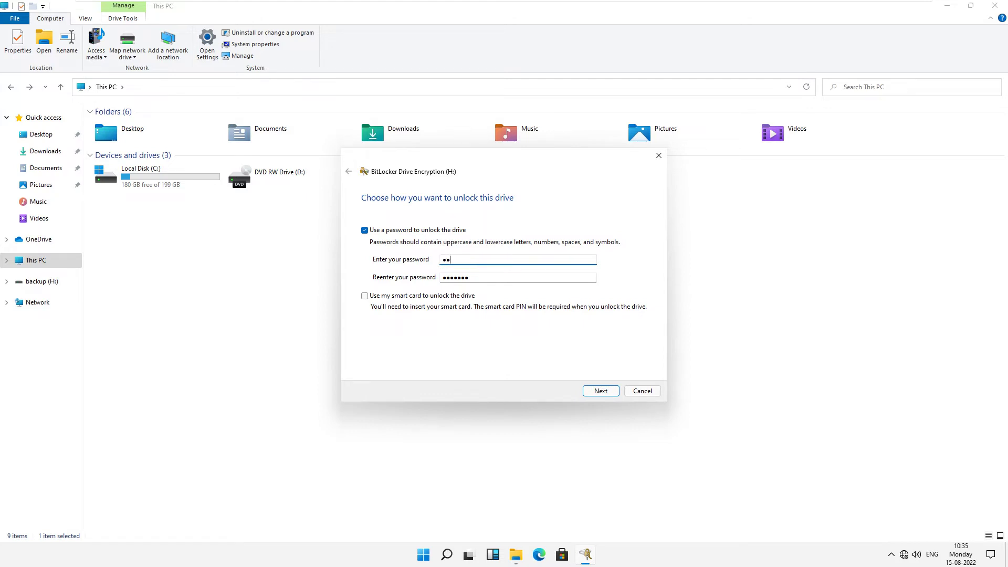
{"action": "key", "text": "BackSpace"}
{"action": "key", "text": "BackSpace"}
{"action": "key", "text": "BackSpace"}
{"action": "key", "text": "BackSpace"}
{"action": "key", "text": "BackSpace"}
{"action": "key", "text": "BackSpace"}
{"action": "key", "text": "BackSpace"}
{"action": "key", "text": "BackSpace"}
{"action": "key", "text": "BackSpace"}
{"action": "type", "text": "••••••••••••••"}
{"action": "key", "text": "Tab"}
{"action": "type", "text": "•••••••••"}
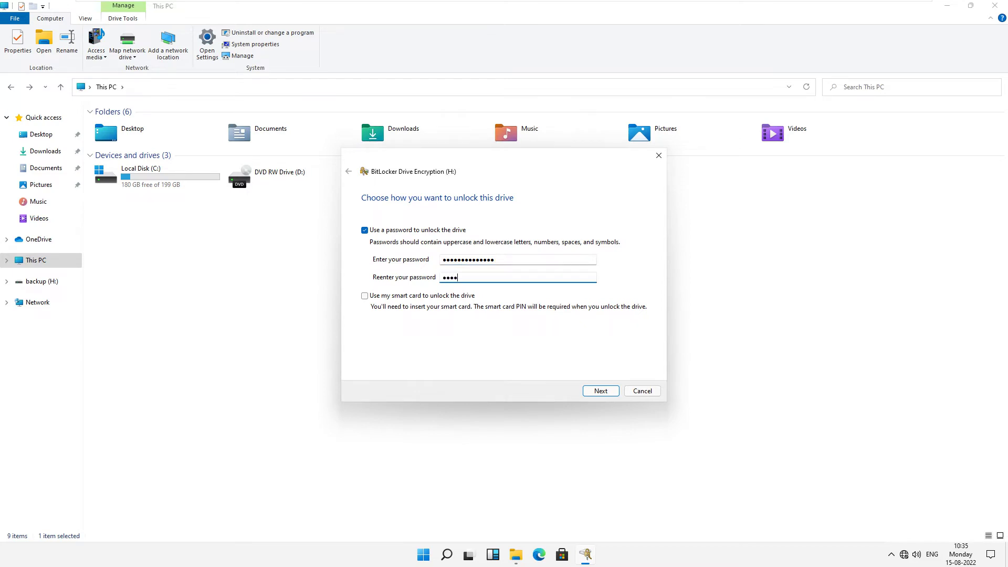
{"action": "type", "text": "•••••"}
Accept the password and save the BitLocker recovery key as a text file on the Desktop.
{"action": "left_click", "coordinate": [606, 392]}
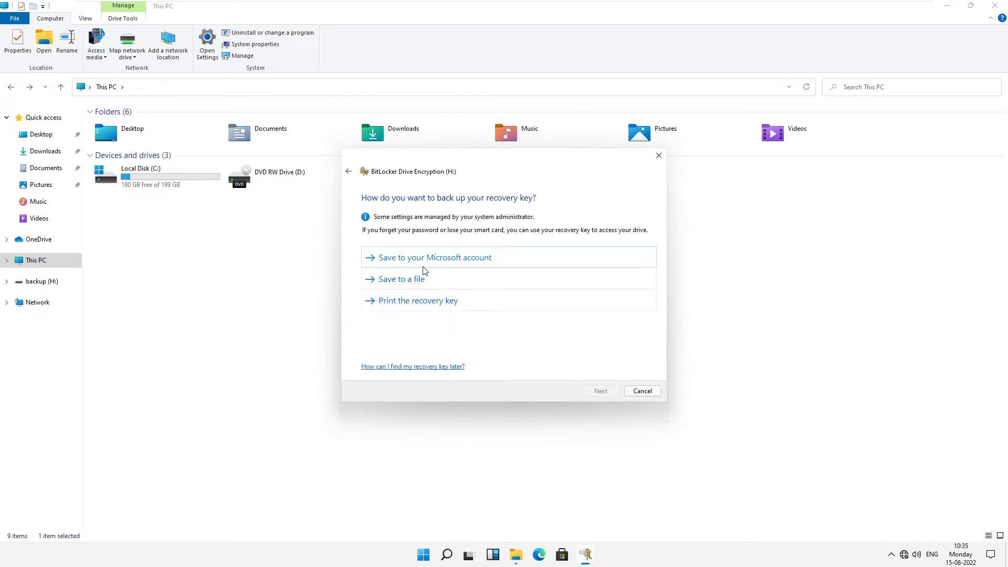
{"action": "left_click", "coordinate": [398, 283]}
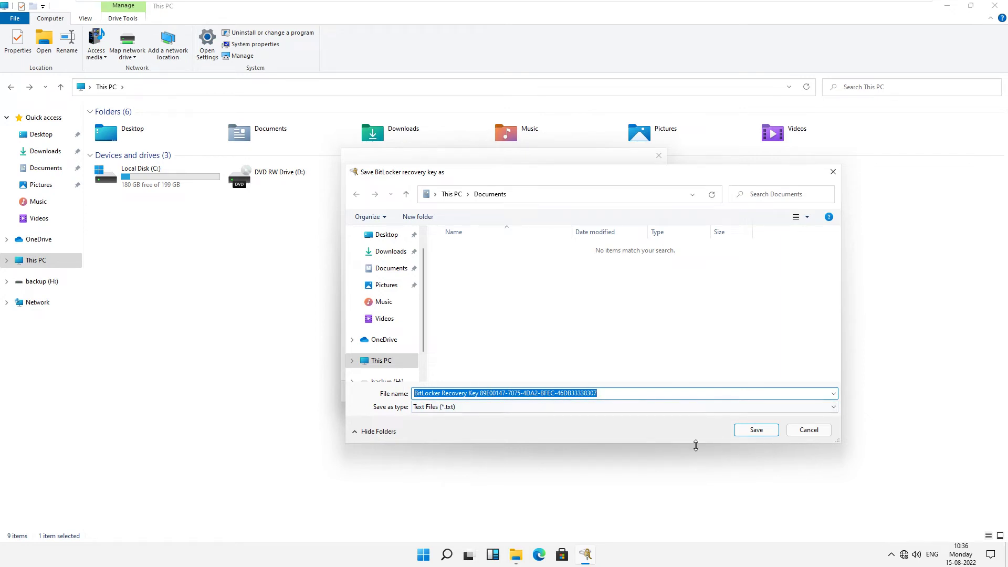
{"action": "left_click", "coordinate": [370, 232]}
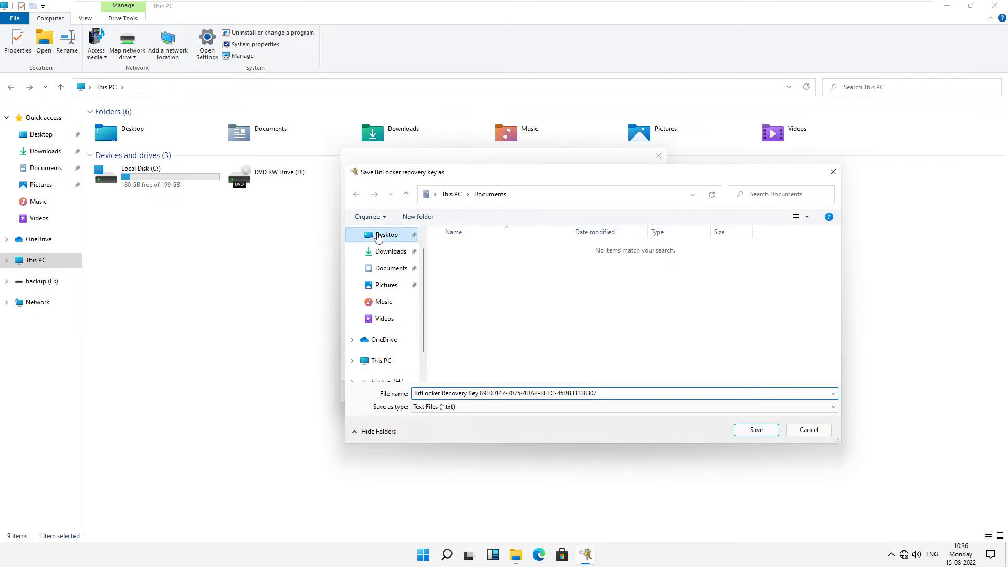
{"action": "left_click", "coordinate": [755, 431]}
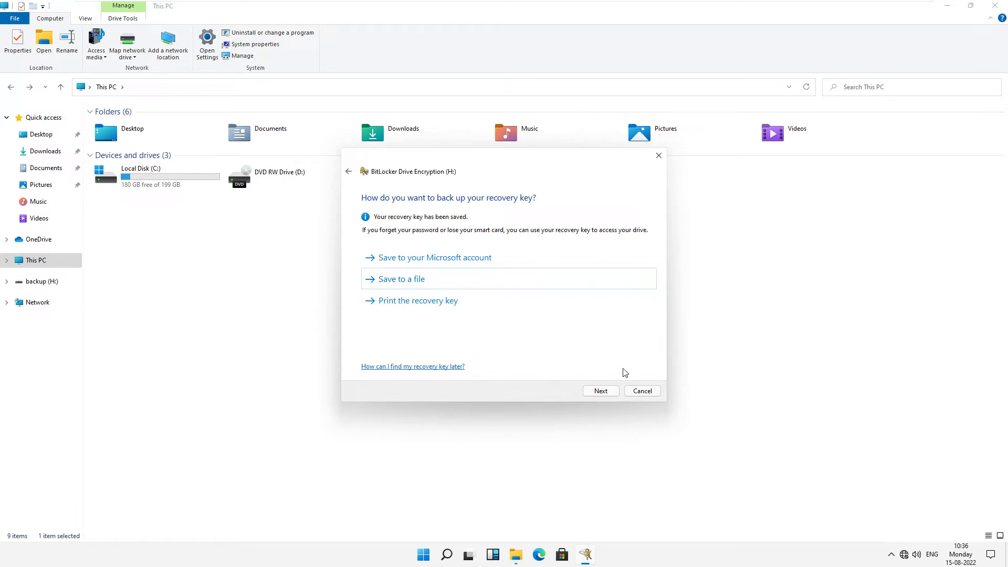
Keep 'Encrypt used disk space only' and Compatible mode, then start encrypting backup (H:).
{"action": "left_click", "coordinate": [601, 391]}
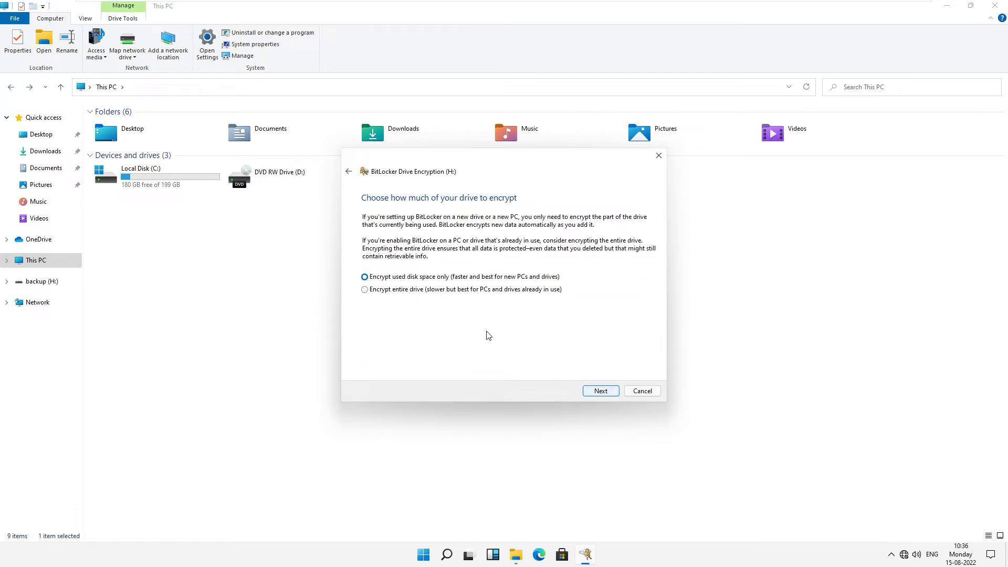
{"action": "left_click", "coordinate": [600, 391]}
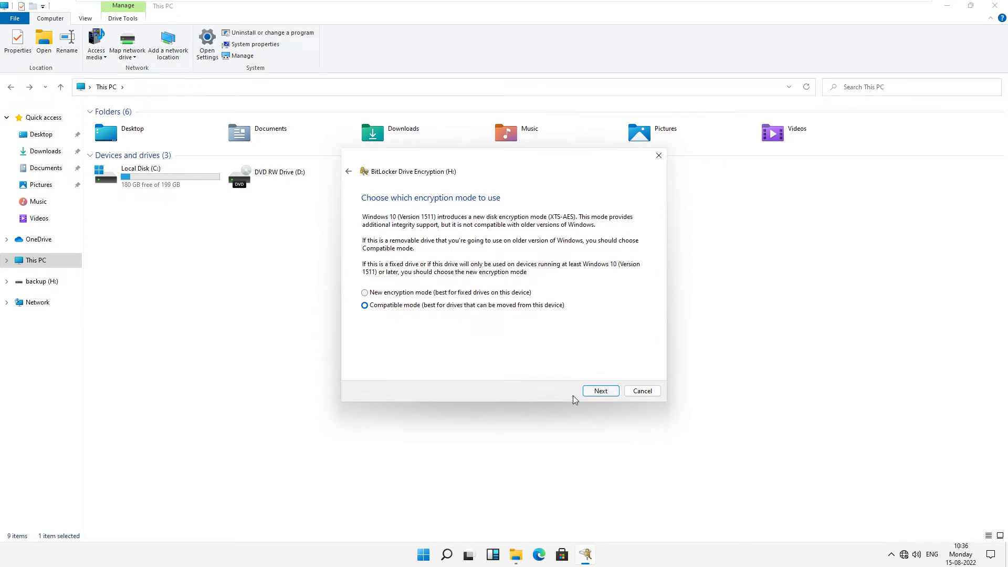
{"action": "left_click", "coordinate": [601, 392]}
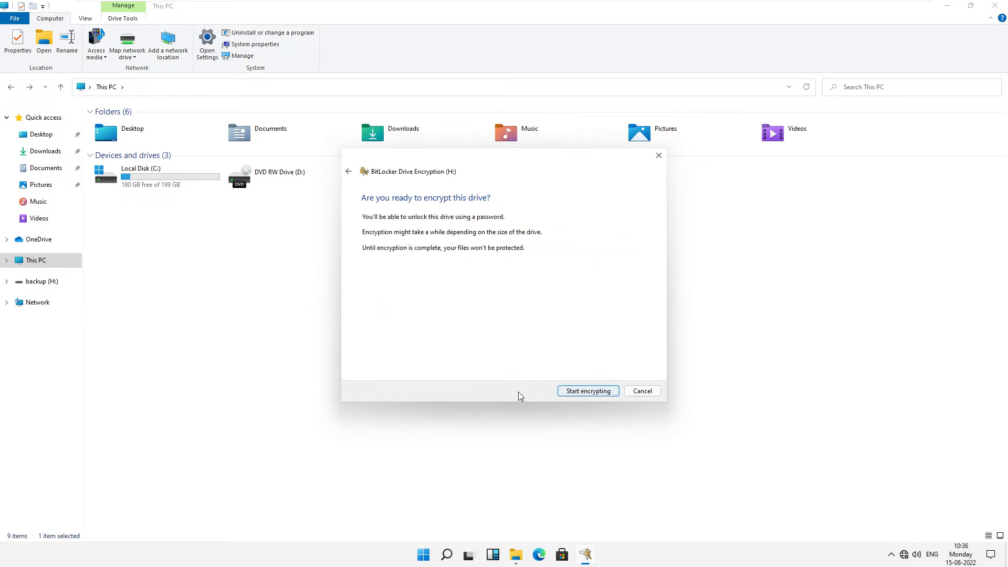
{"action": "left_click", "coordinate": [579, 396]}
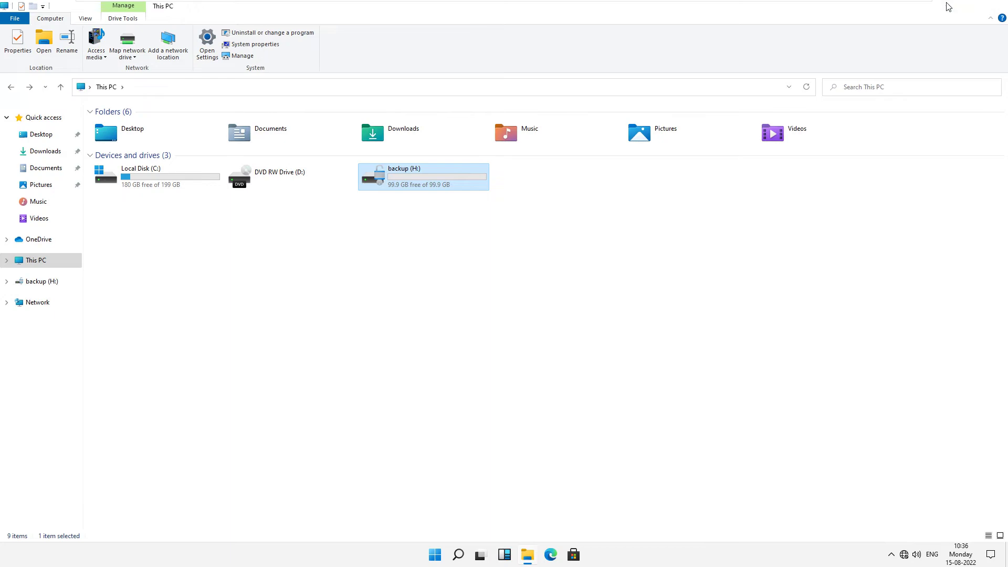
Open backup (H:) from This PC in File Explorer to confirm it is still an empty folder.
{"action": "left_click", "coordinate": [948, 6]}
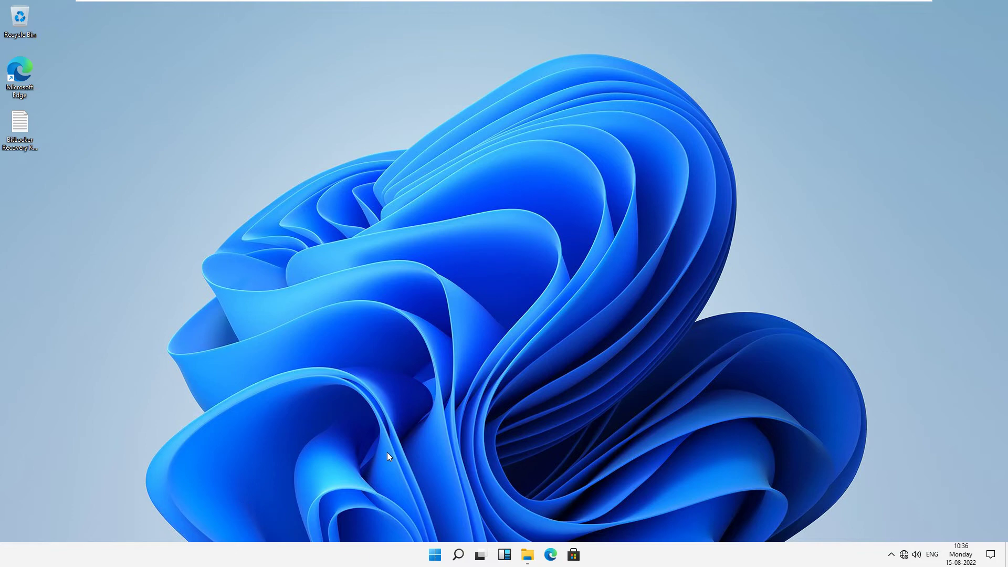
{"action": "key", "text": "super+e"}
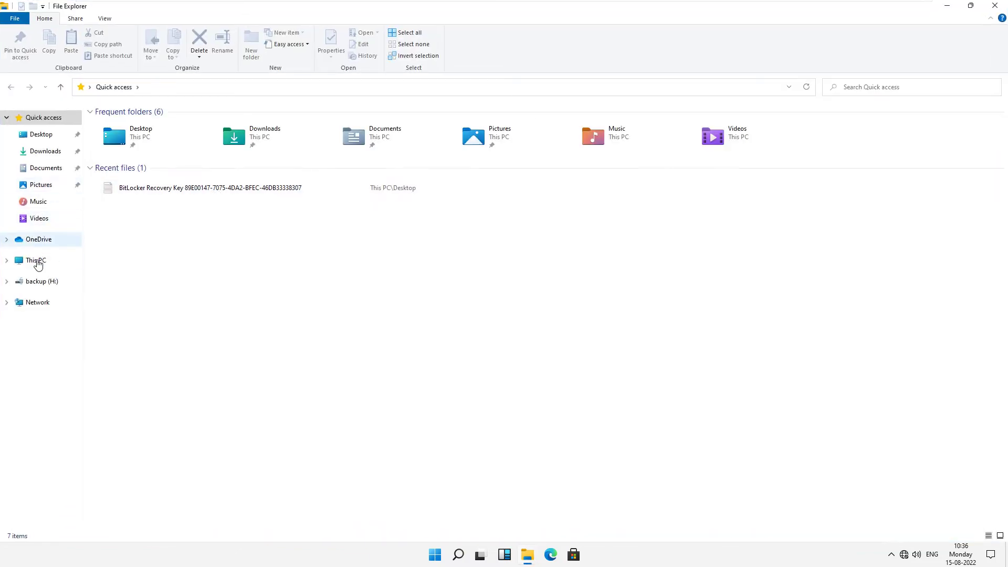
{"action": "left_click", "coordinate": [38, 263]}
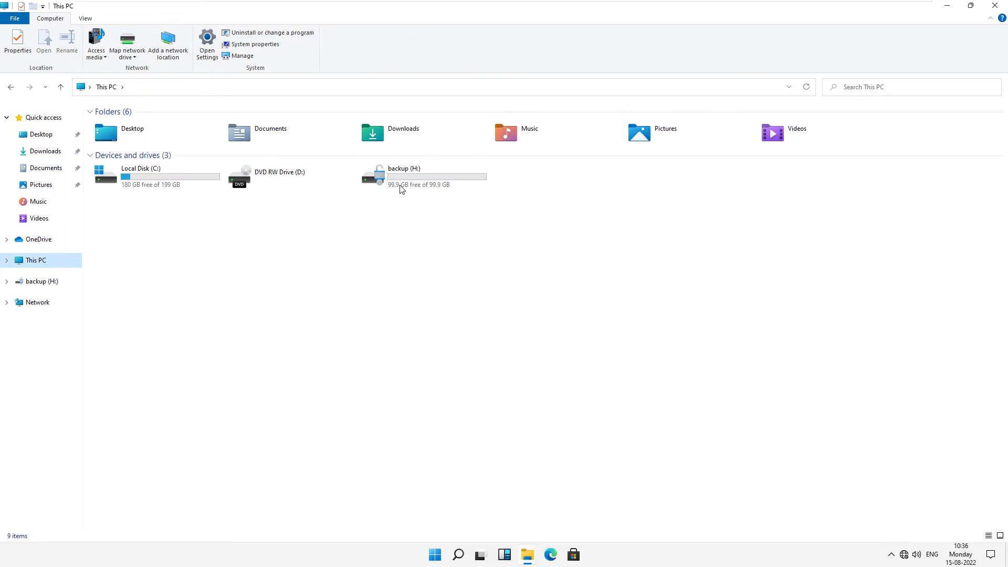
{"action": "double_click", "coordinate": [400, 178]}
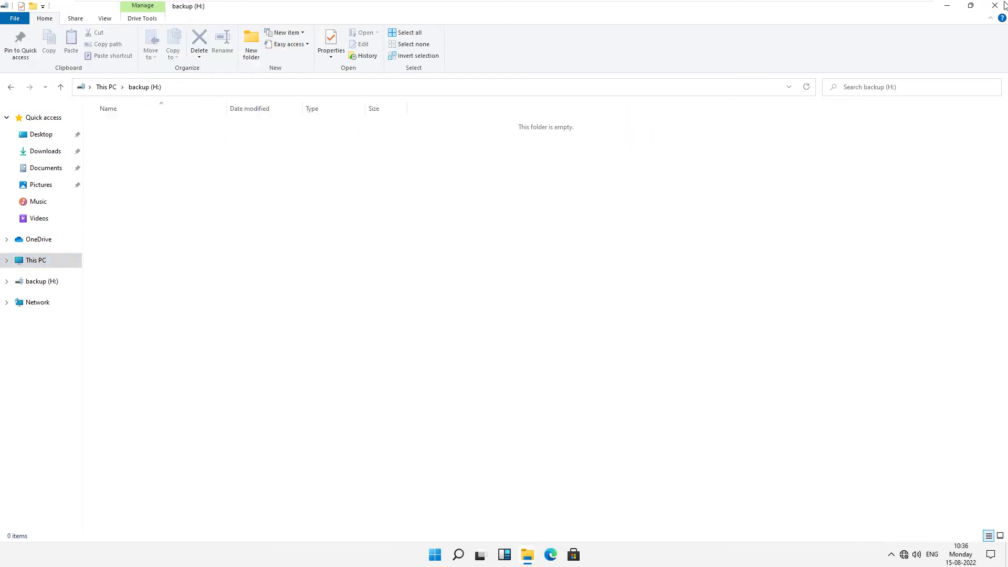
Show the desktop and restart Windows from the Start menu's power options.
{"action": "key", "text": "super+d"}
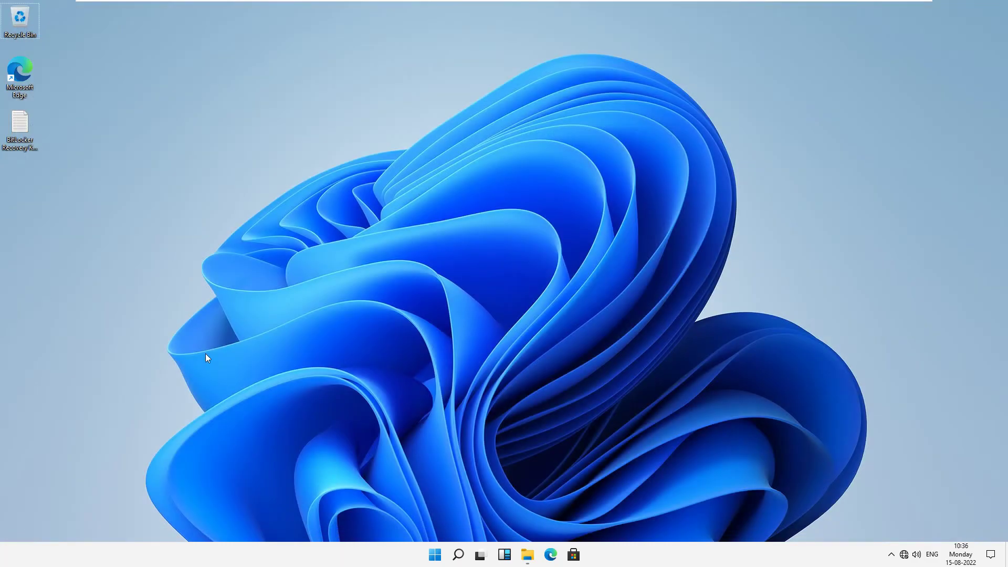
{"action": "left_click", "coordinate": [434, 555]}
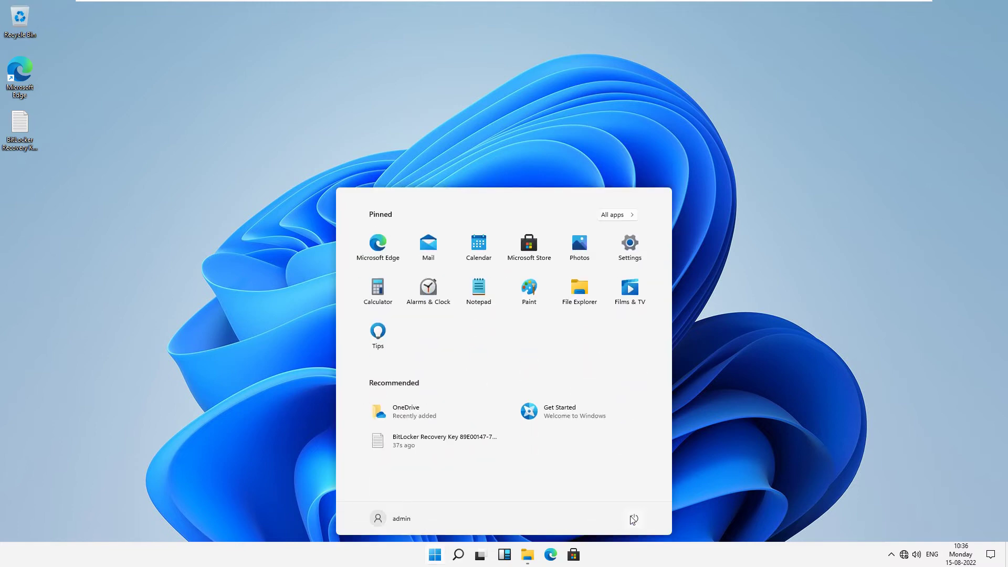
{"action": "left_click", "coordinate": [633, 519]}
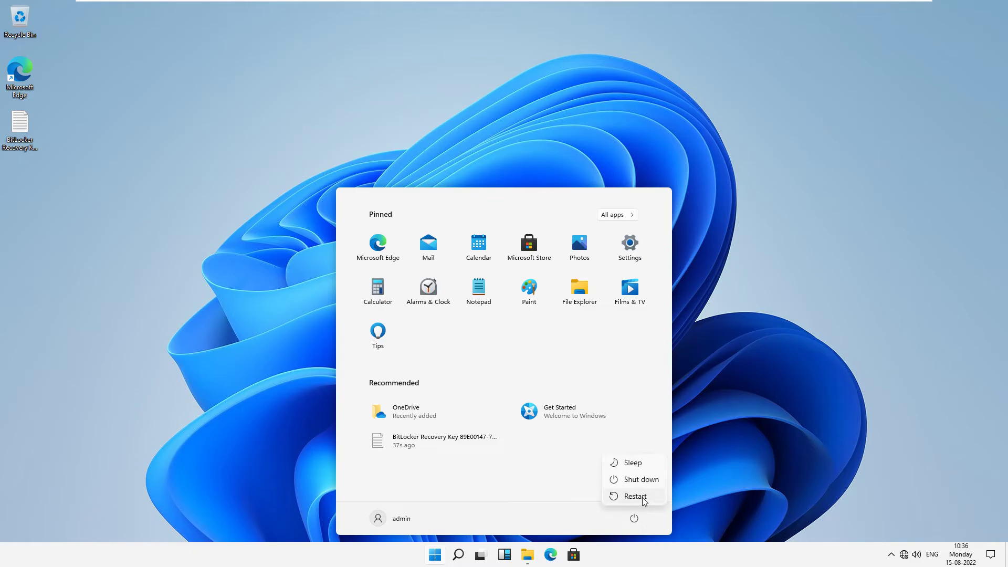
{"action": "left_click", "coordinate": [645, 501]}
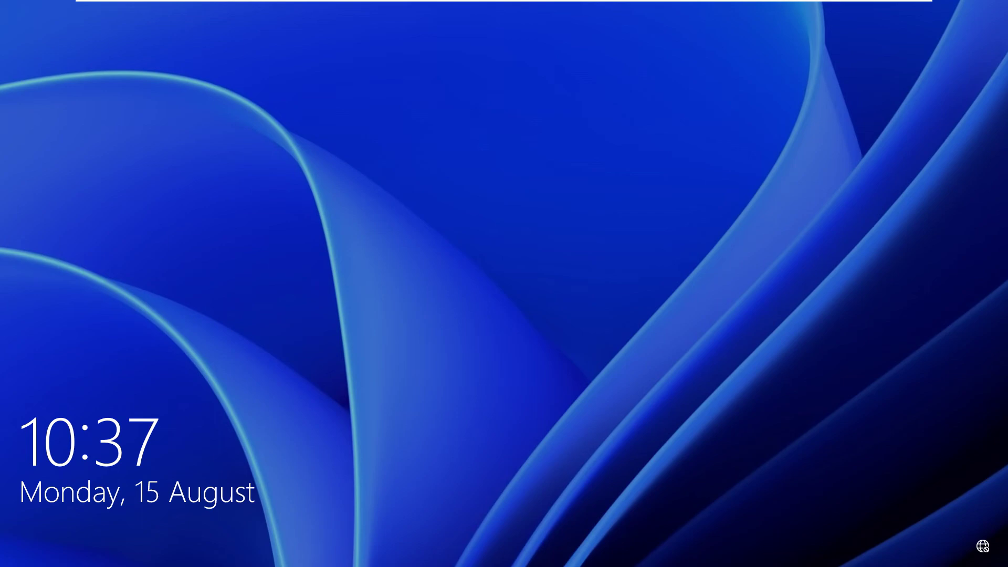
Dismiss the lock screen and sign in to the admin account with the account password.
{"action": "key", "text": "space"}
{"action": "type", "text": "••"}
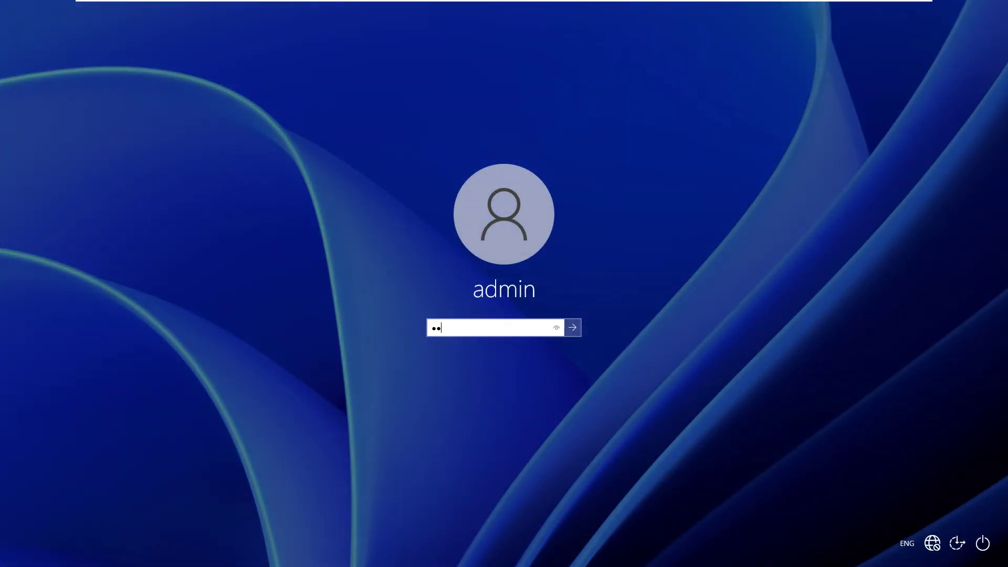
{"action": "type", "text": "•••••"}
{"action": "key", "text": "Return"}
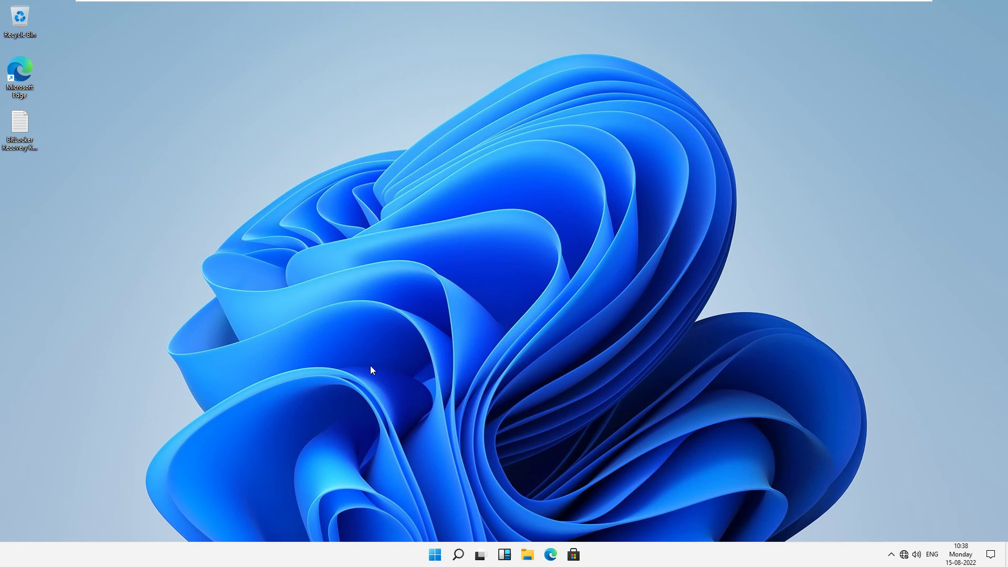
Open a maximized File Explorer at This PC and open the padlocked Local Disk (H:) for its password prompt.
{"action": "key", "text": "super+e"}
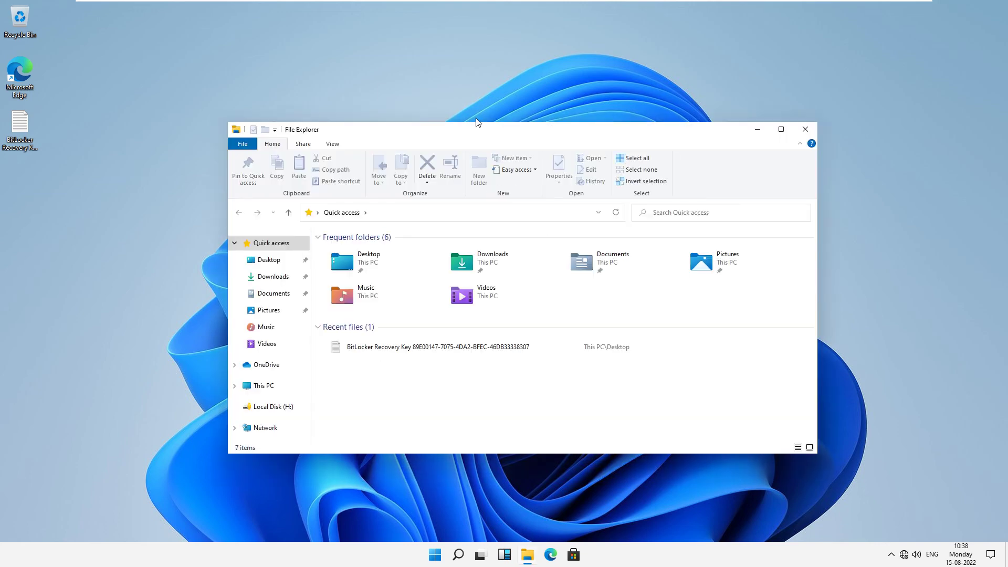
{"action": "double_click", "coordinate": [488, 135]}
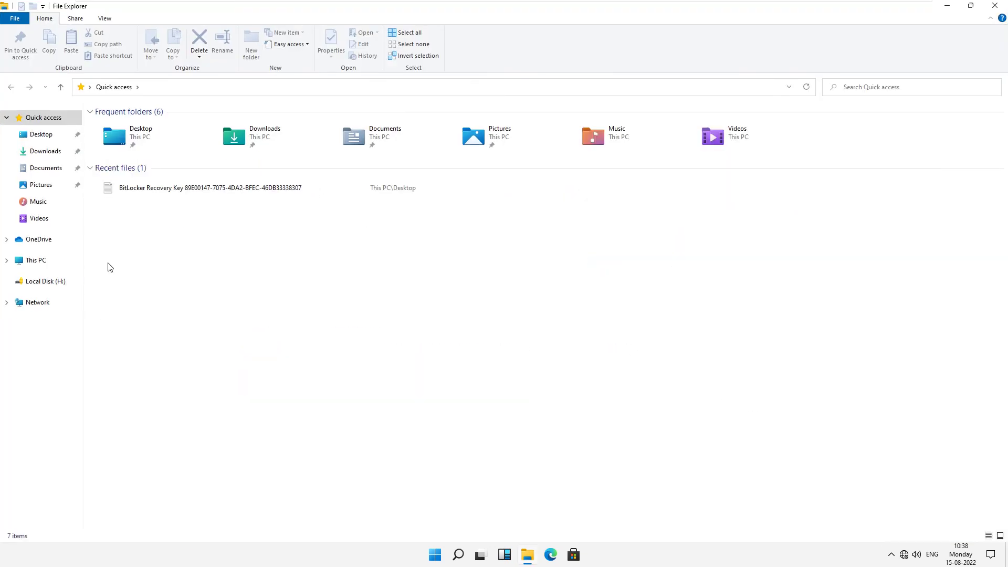
{"action": "left_click", "coordinate": [37, 263]}
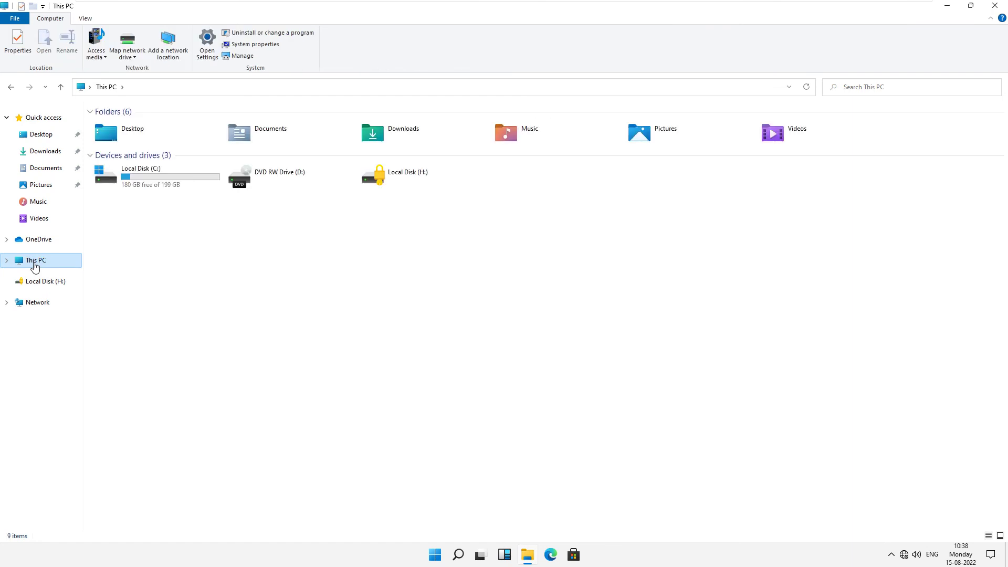
{"action": "left_click", "coordinate": [373, 177]}
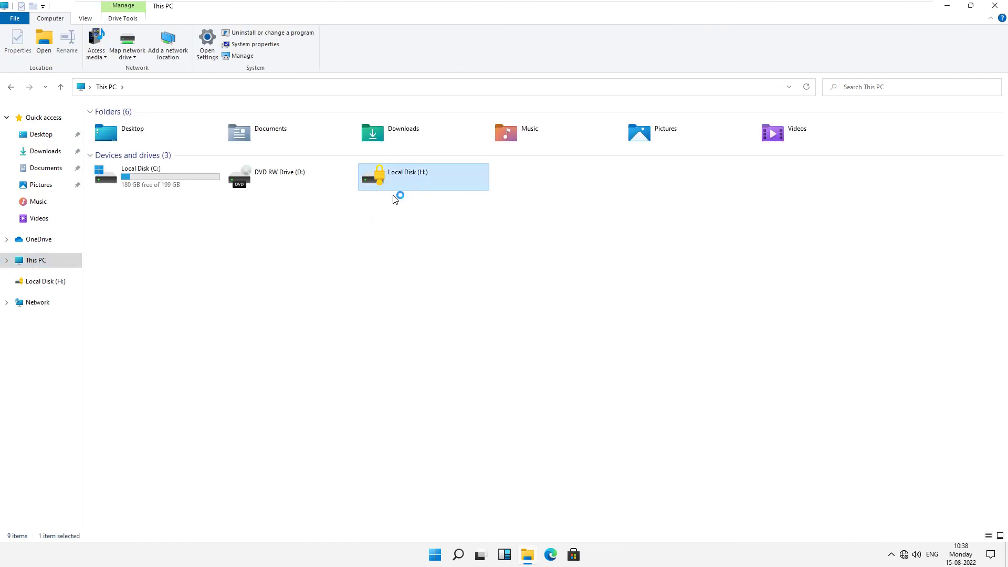
{"action": "double_click", "coordinate": [404, 175]}
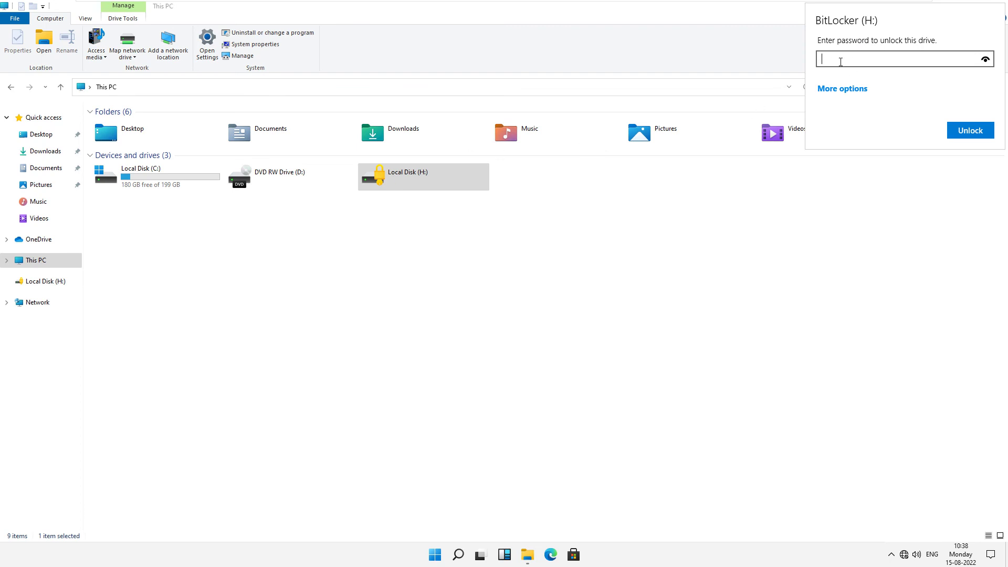
Unlock the H: drive by entering the BitLocker password, retyping it after the first attempt fails.
{"action": "type", "text": "●●●●●●●●●●●●●●●"}
{"action": "key", "text": "Return"}
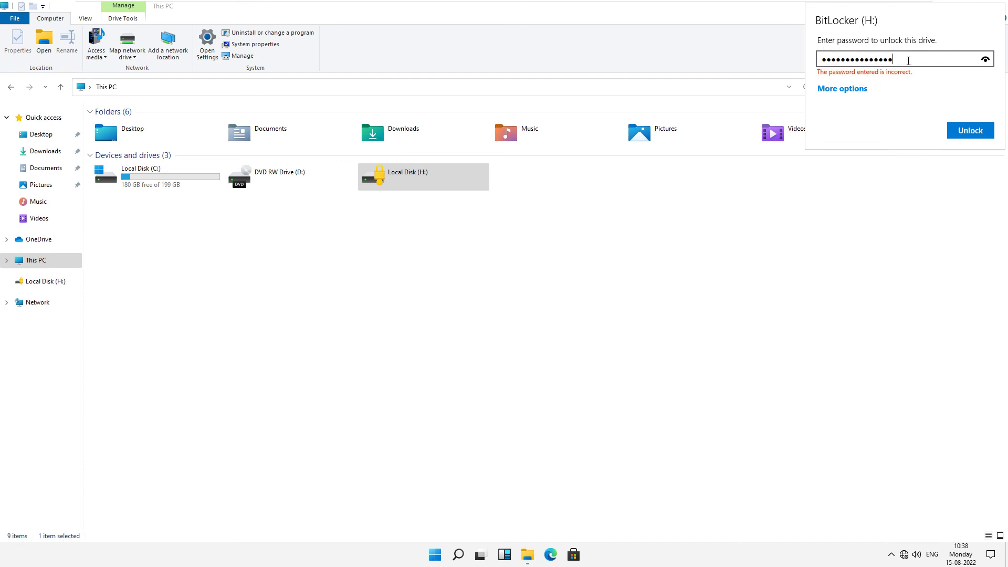
{"action": "key", "text": "BackSpace"}
{"action": "key", "text": "BackSpace"}
{"action": "key", "text": "BackSpace"}
{"action": "key", "text": "BackSpace"}
{"action": "key", "text": "BackSpace"}
{"action": "key", "text": "BackSpace"}
{"action": "key", "text": "BackSpace"}
{"action": "key", "text": "BackSpace"}
{"action": "key", "text": "BackSpace"}
{"action": "key", "text": "BackSpace"}
{"action": "key", "text": "BackSpace"}
{"action": "key", "text": "BackSpace"}
{"action": "key", "text": "BackSpace"}
{"action": "key", "text": "BackSpace"}
{"action": "key", "text": "BackSpace"}
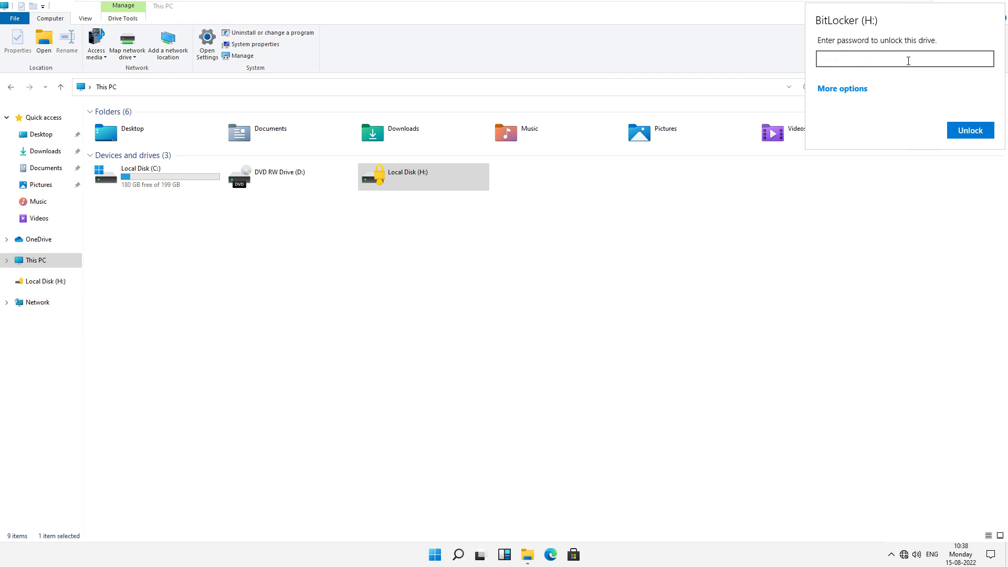
{"action": "type", "text": "**************"}
{"action": "key", "text": "Return"}
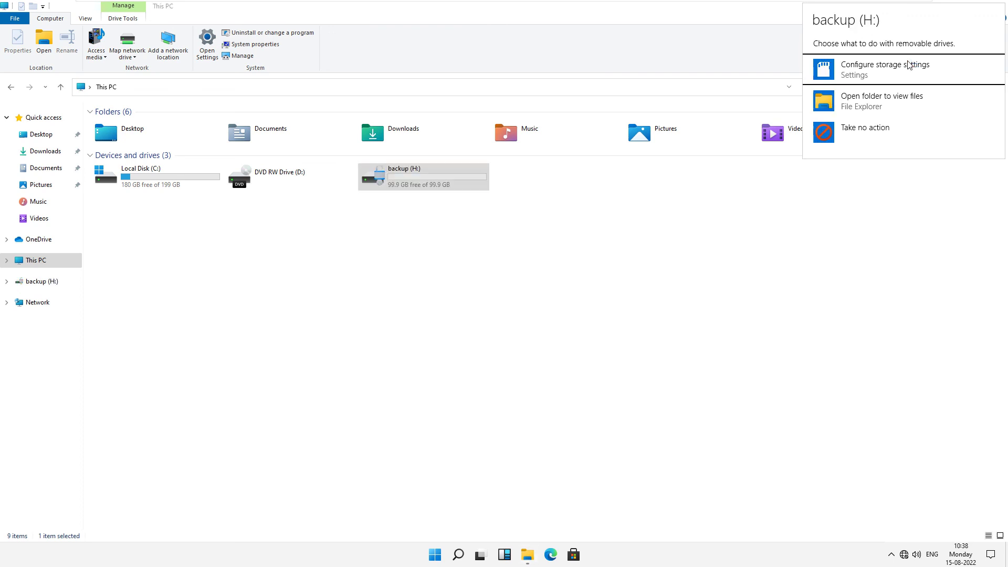
Dismiss AutoPlay, open the unlocked backup (H:) to see it empty, and close File Explorer.
{"action": "left_click", "coordinate": [389, 181]}
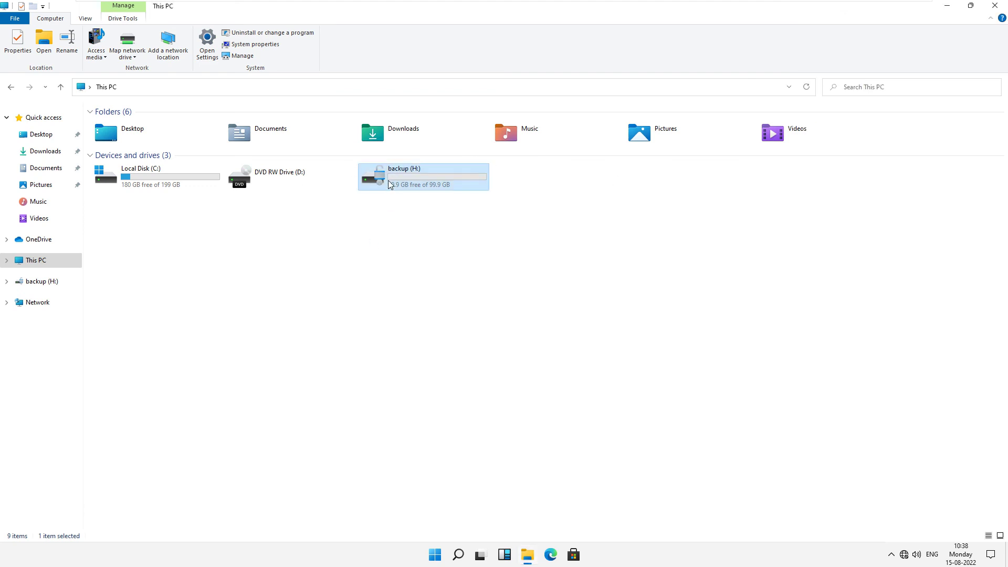
{"action": "double_click", "coordinate": [389, 183]}
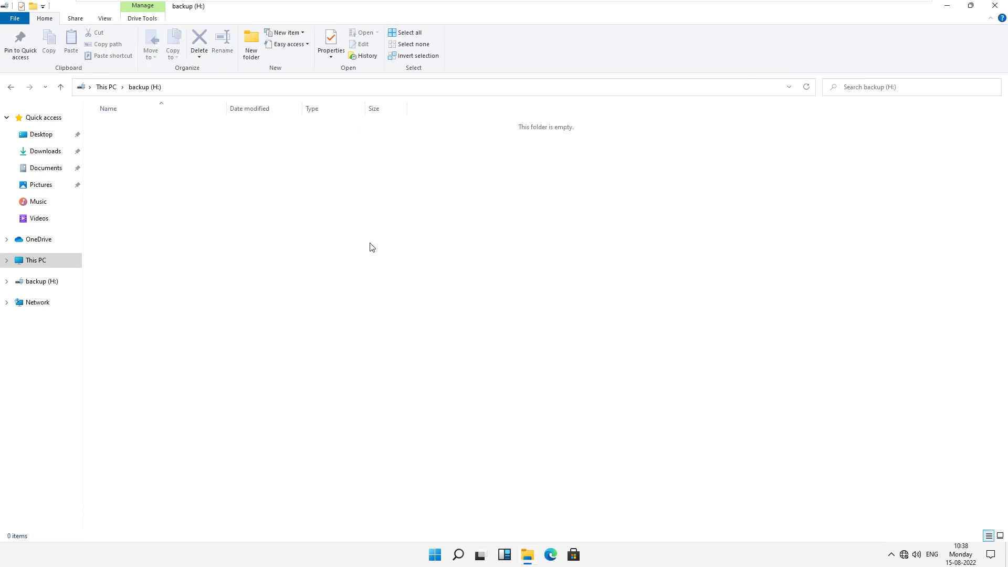
{"action": "left_click", "coordinate": [991, 7]}
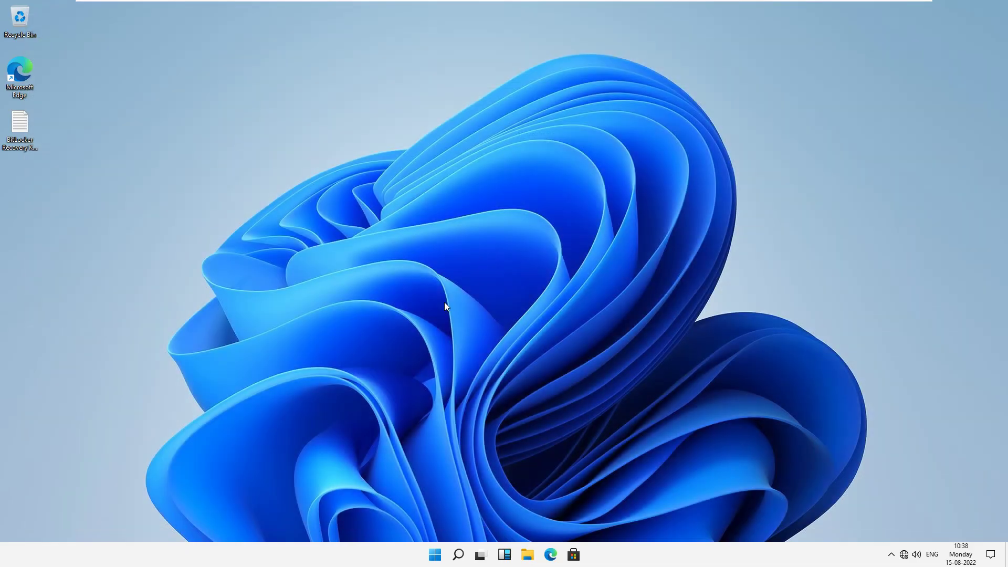